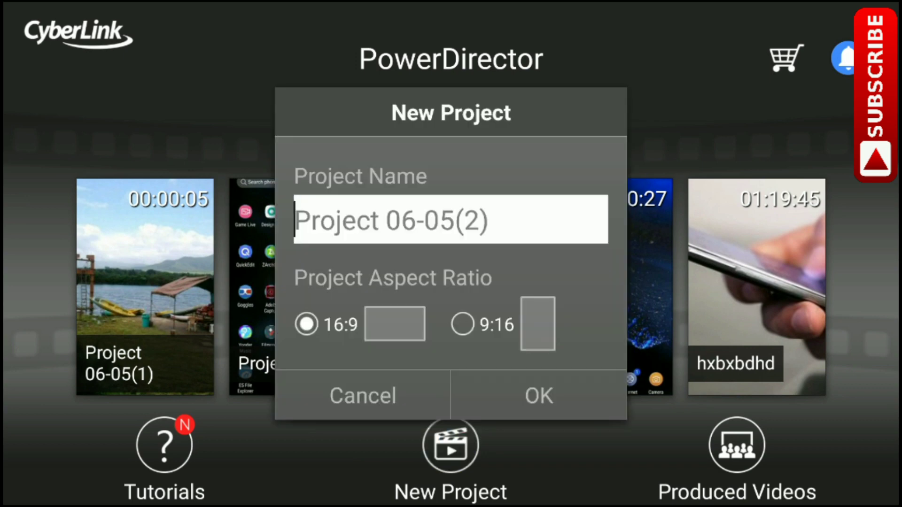
Name the new project 'ryue' and create it
type("ry")
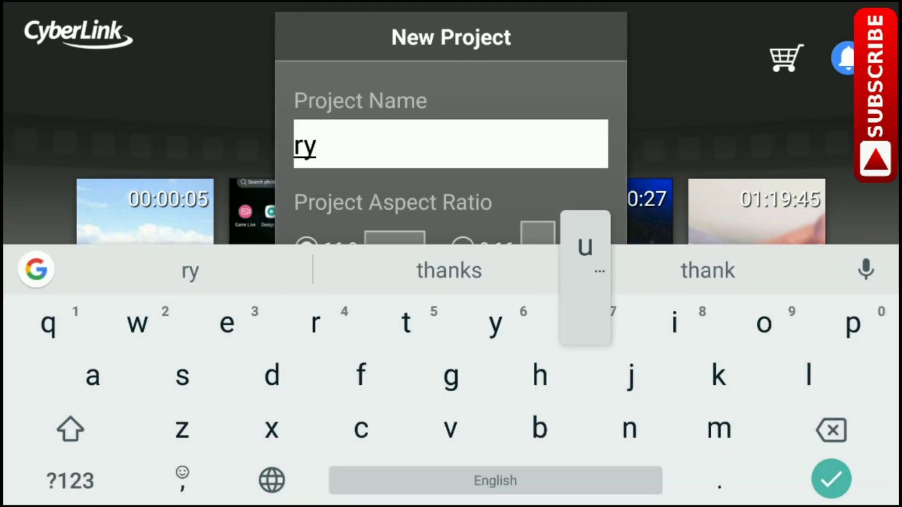
type("ue")
key("Return")
left_click(538, 394)
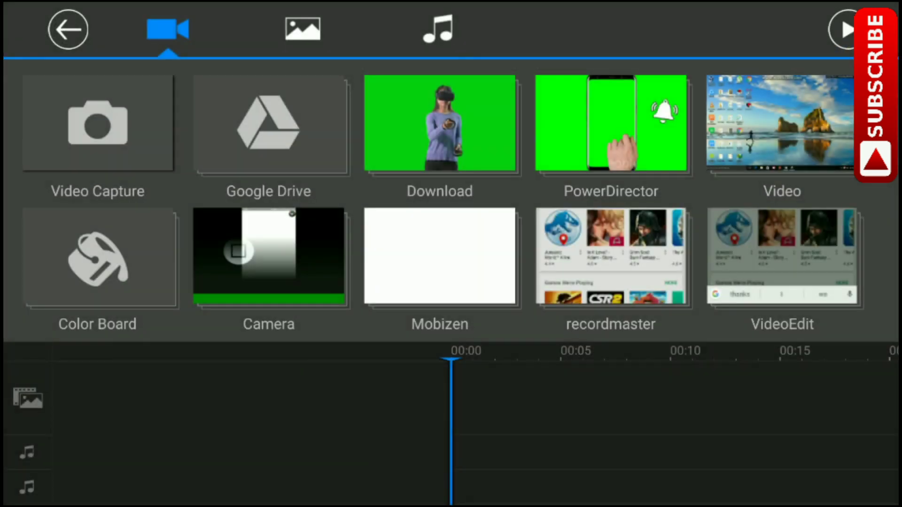
Add the Adventure lakeside photo from the Download photo folder to the timeline
left_click(303, 29)
left_click(438, 123)
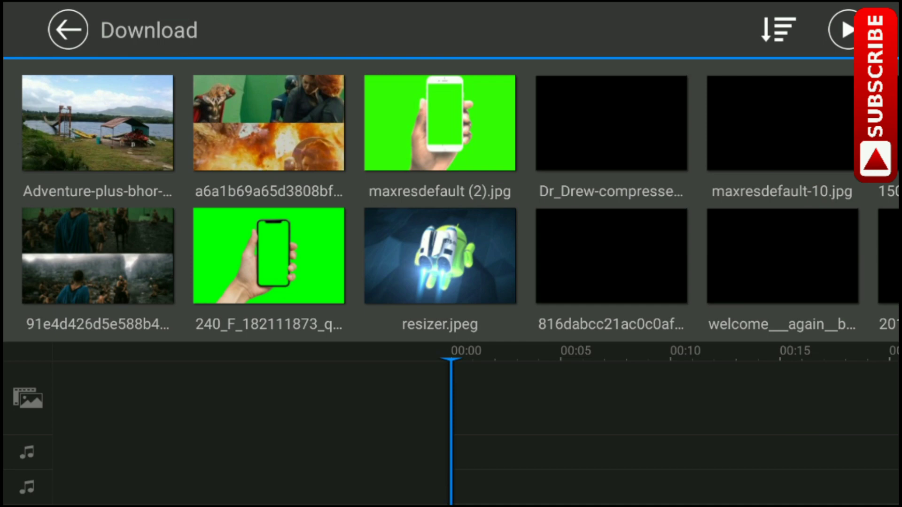
left_click(97, 123)
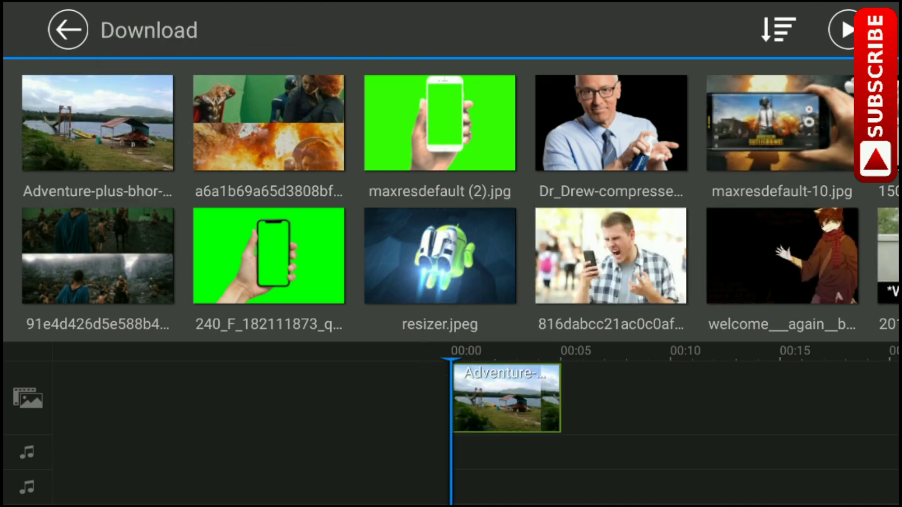
left_click(68, 29)
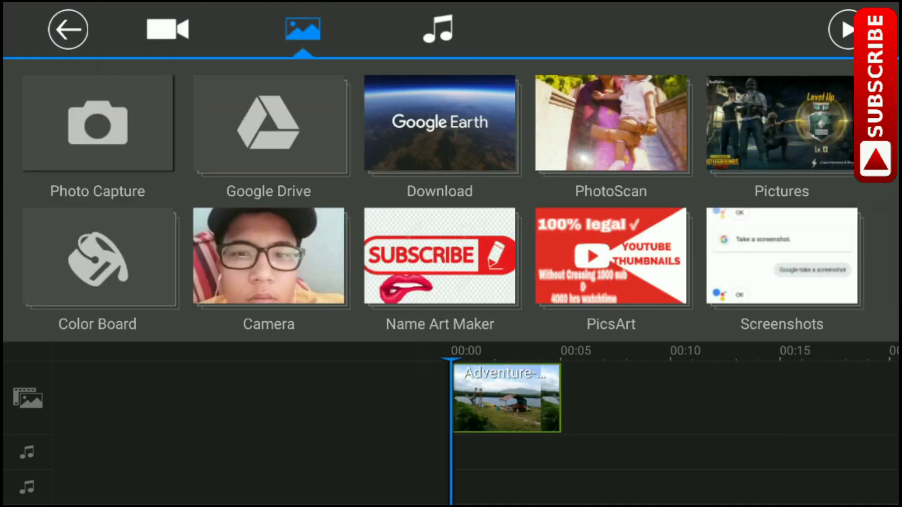
left_click(68, 29)
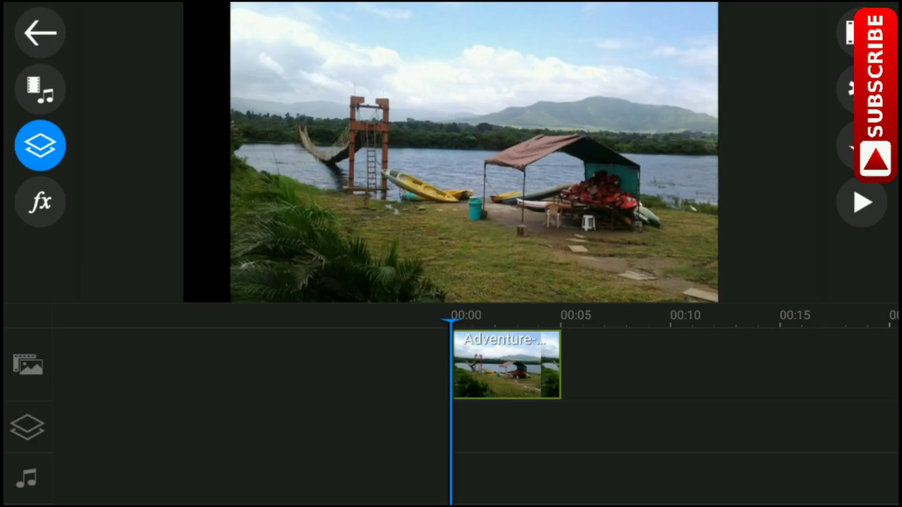
Add the green-screen VR woman clip from Download as a video layer over the photo
left_click(40, 145)
left_click(115, 115)
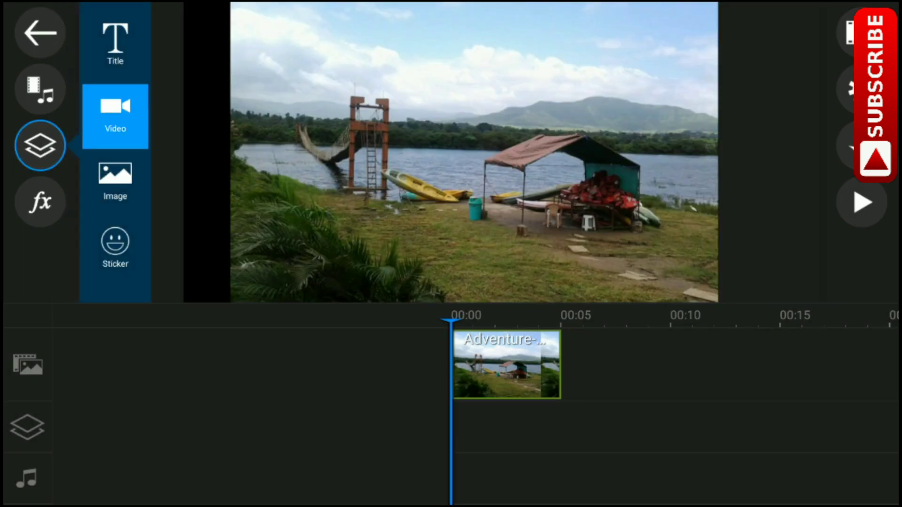
left_click(437, 126)
left_click(98, 256)
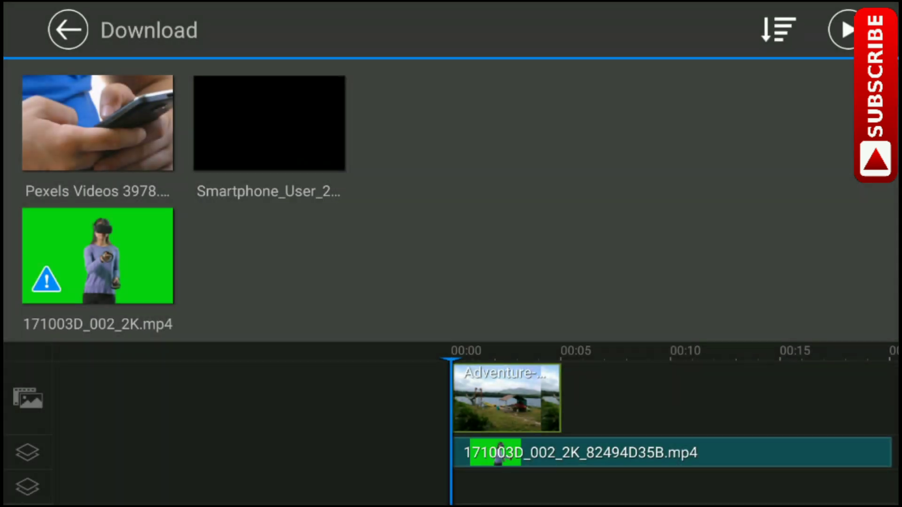
key("Escape")
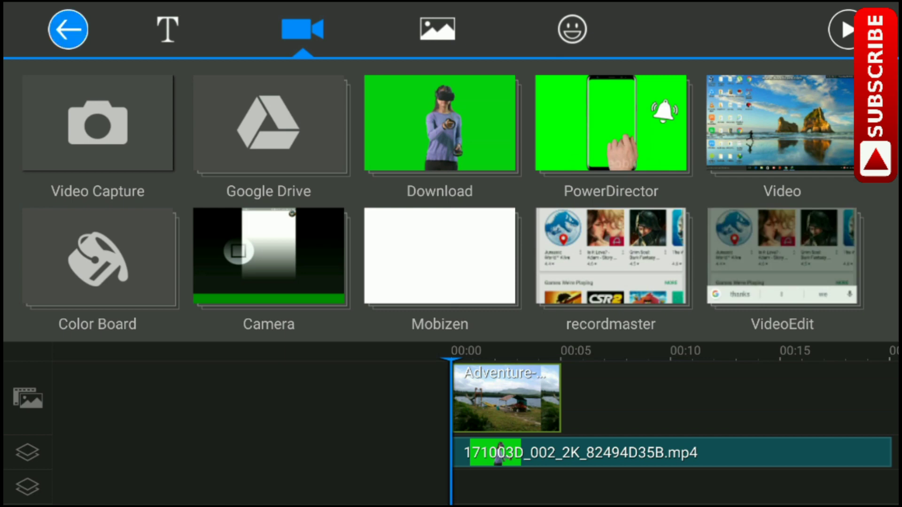
key("Escape")
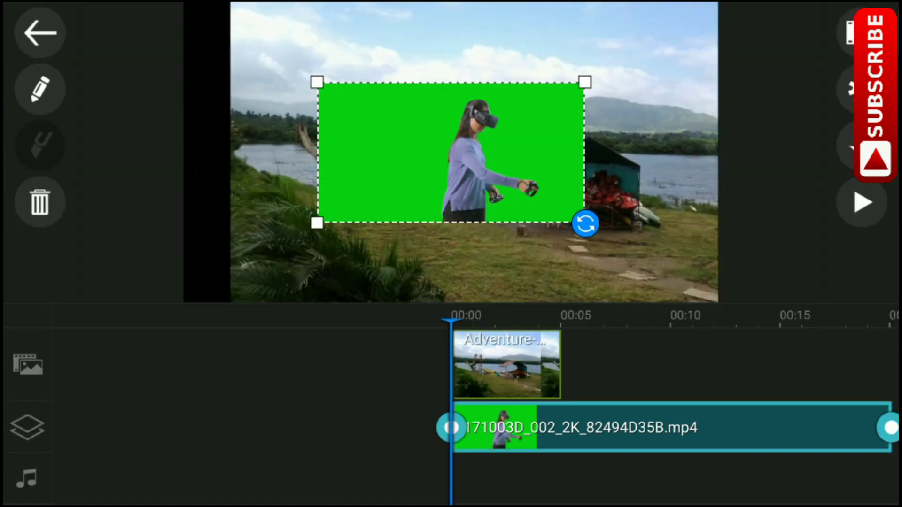
Stretch the VR overlay to fill the frame and extend the photo to about 00:20
left_click_drag(585, 224, 719, 303)
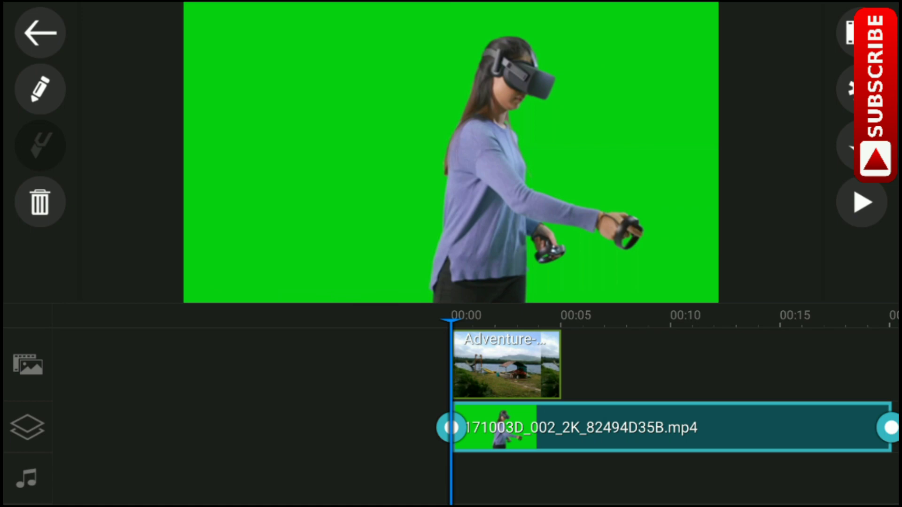
left_click(506, 364)
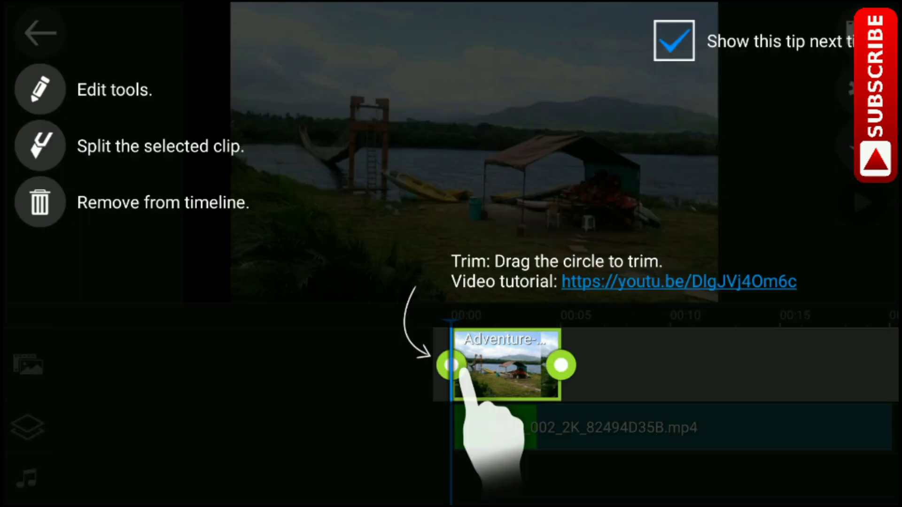
mouse_move(561, 365)
left_mouse_down()
mouse_move(578, 365)
mouse_move(471, 365)
mouse_move(509, 365)
left_mouse_up()
left_click_drag(282, 475, 477, 475)
left_click_drag(235, 474, 480, 475)
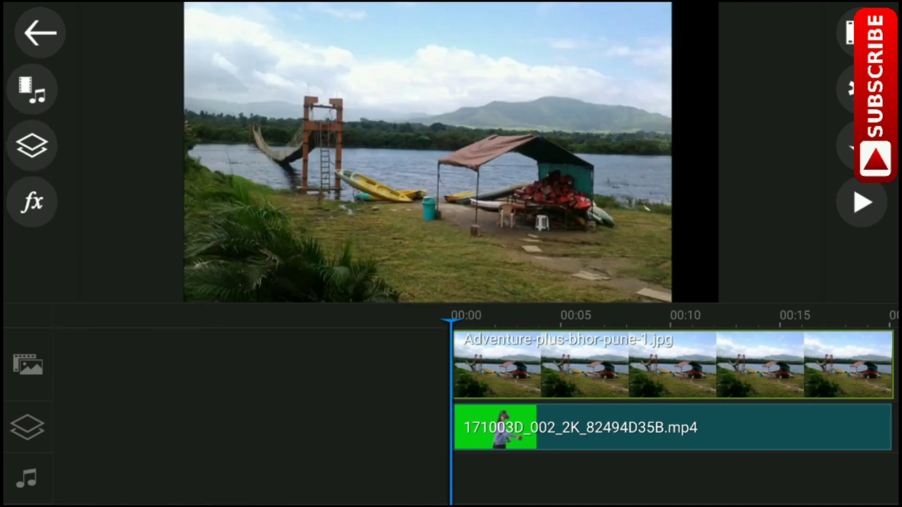
left_click(611, 427)
Chroma-key out the green backdrop, raise Denoise, and play back the composite
left_click(39, 89)
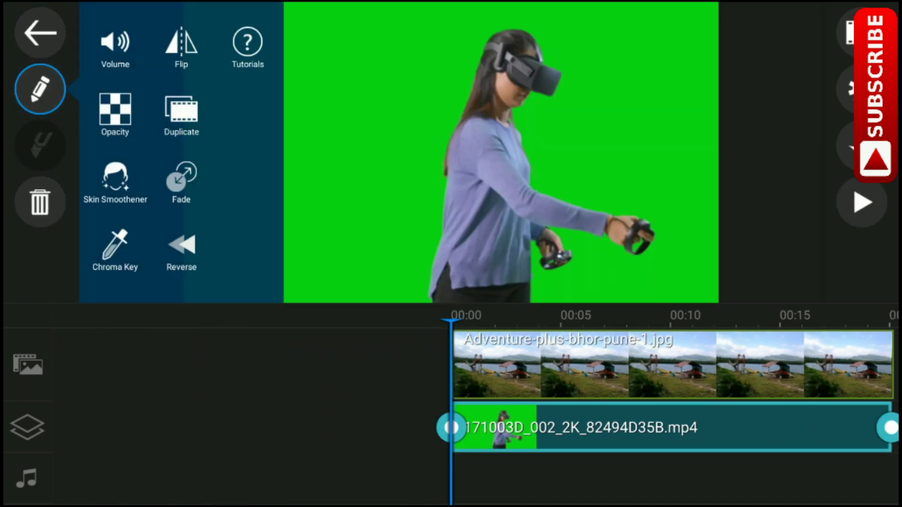
left_click(115, 249)
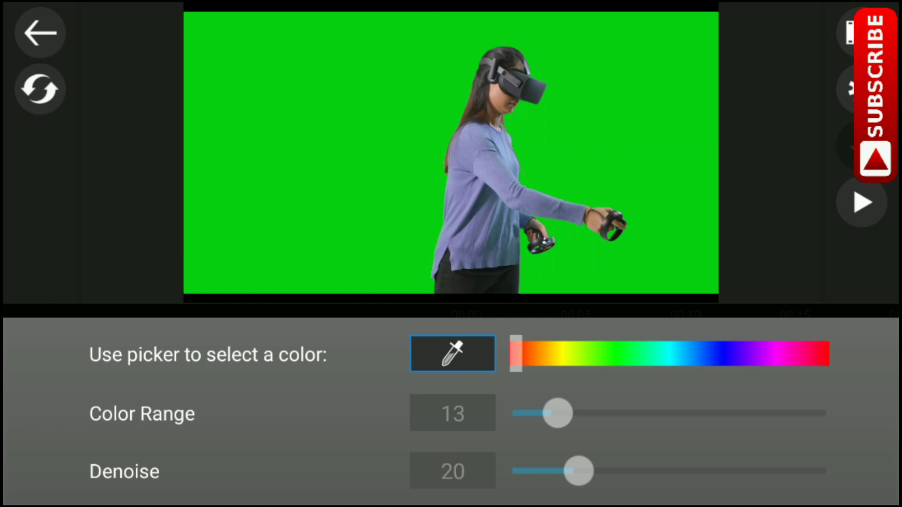
left_click(452, 353)
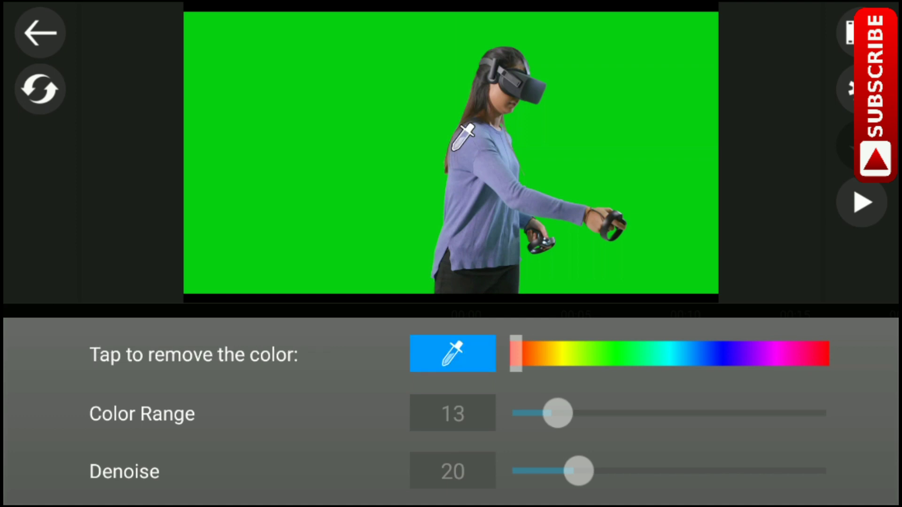
left_click(363, 171)
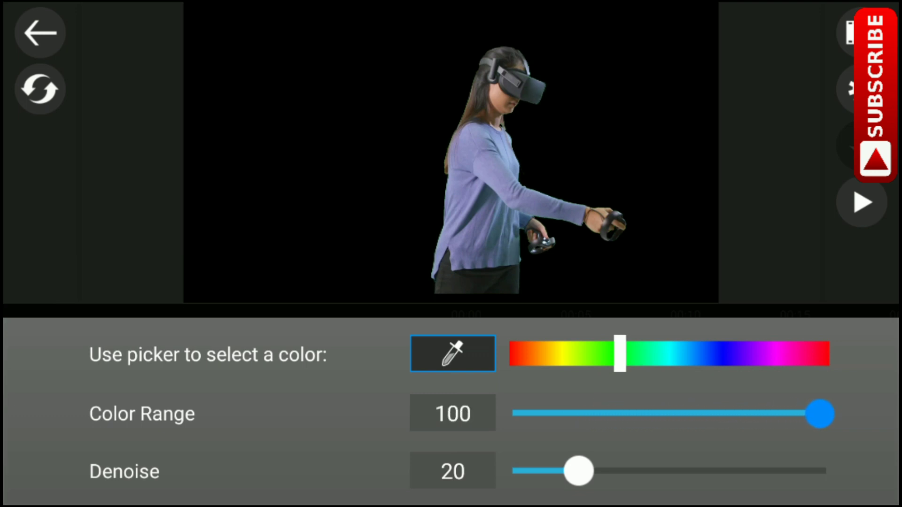
mouse_move(705, 471)
left_mouse_down()
mouse_move(820, 471)
mouse_move(741, 471)
left_mouse_up()
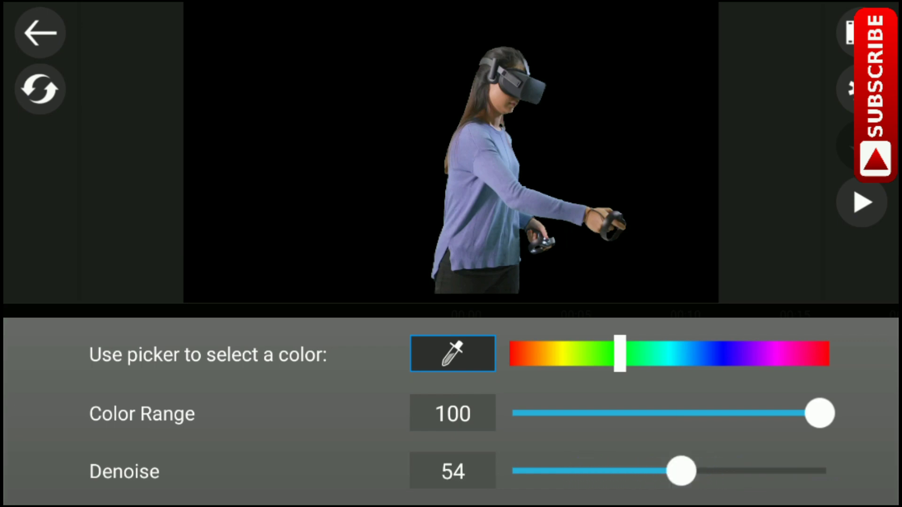
key("Escape")
key("space")
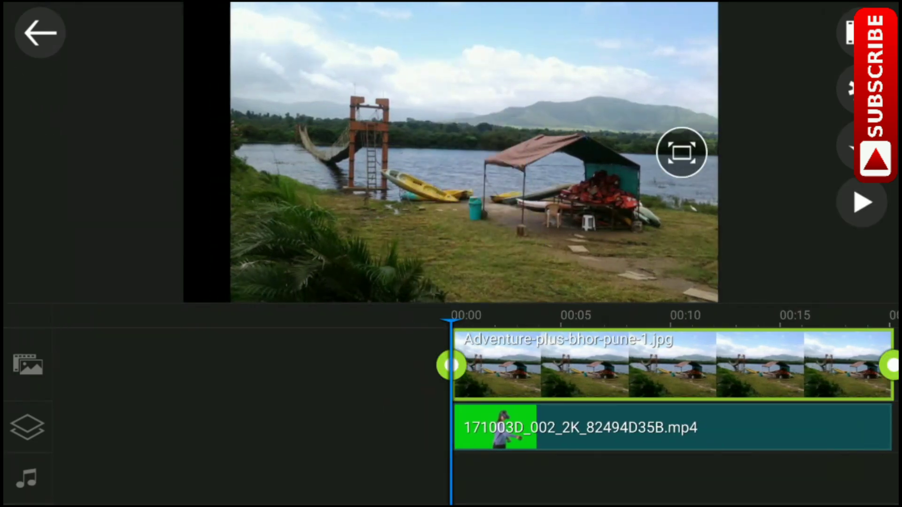
Delete the lakeside photo and browse the Video folder for a replacement clip
left_click(40, 202)
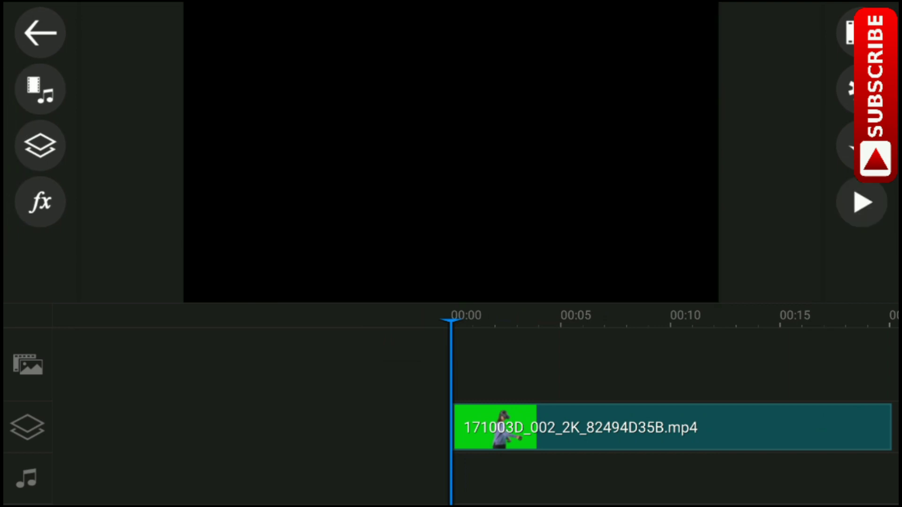
left_click(40, 145)
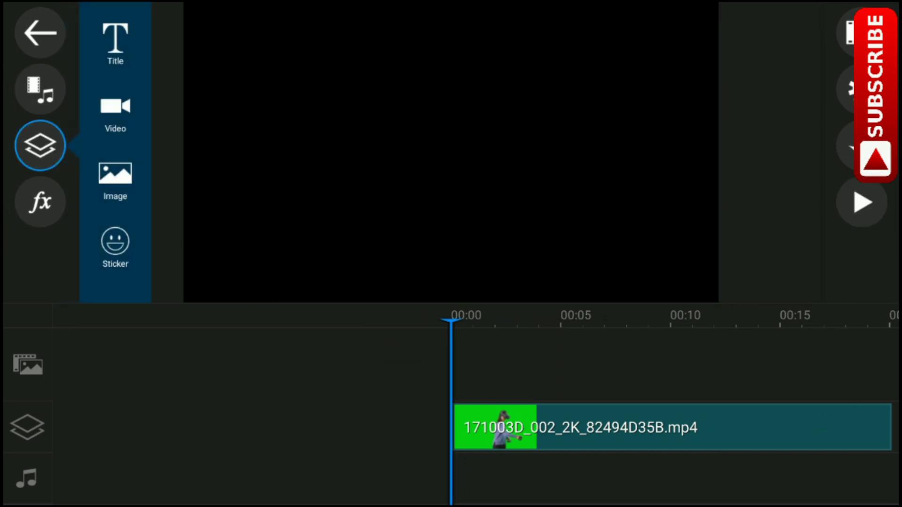
left_click(115, 113)
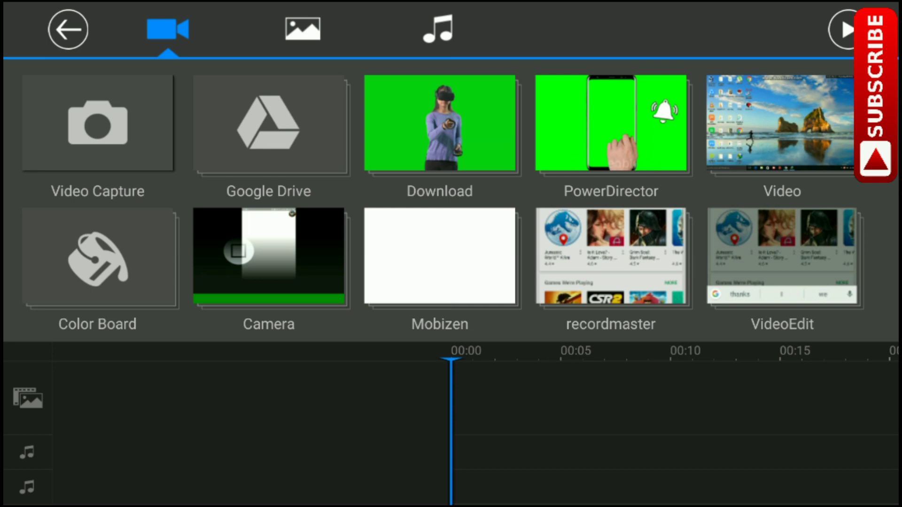
left_click(780, 137)
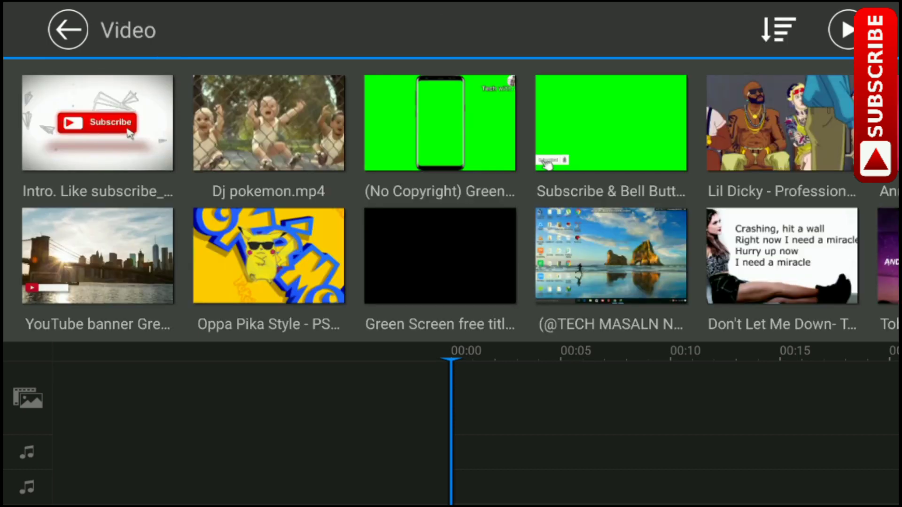
scroll(451, 207, "right", 10)
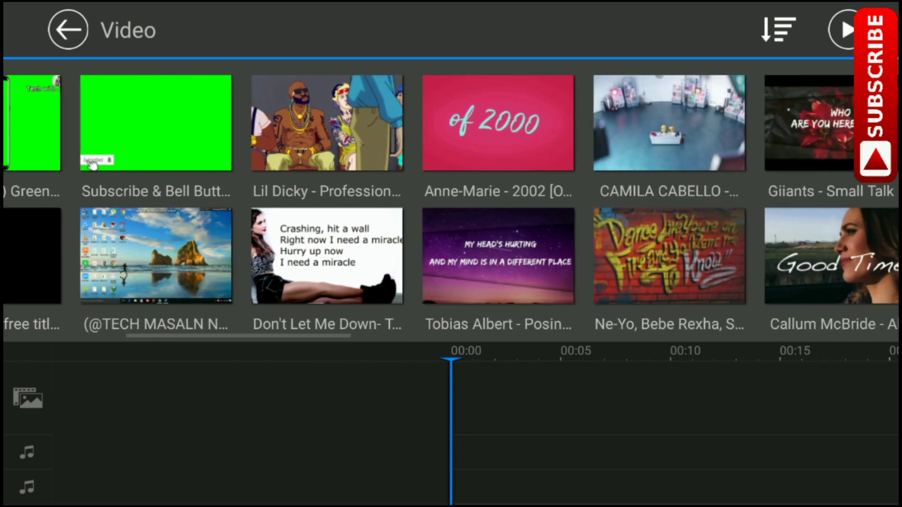
scroll(451, 207, "right", 10)
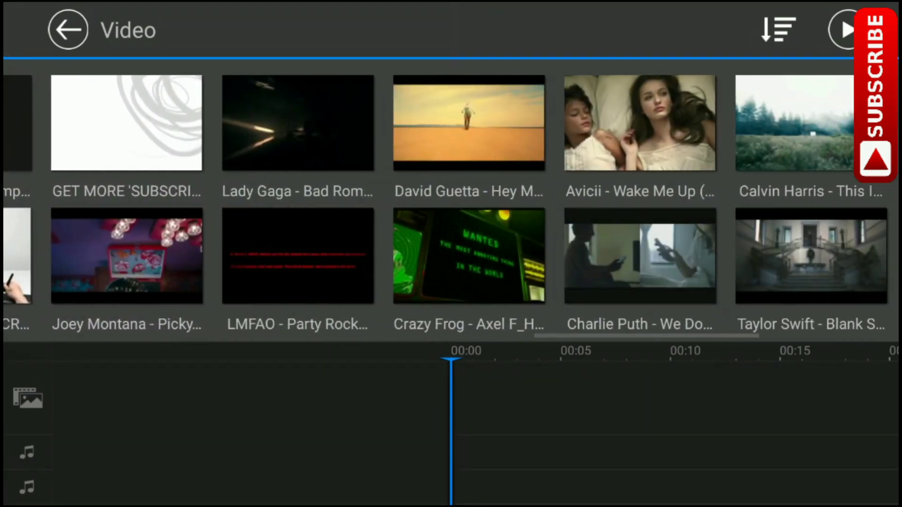
scroll(451, 206, "left", 2)
scroll(451, 207, "left", 1)
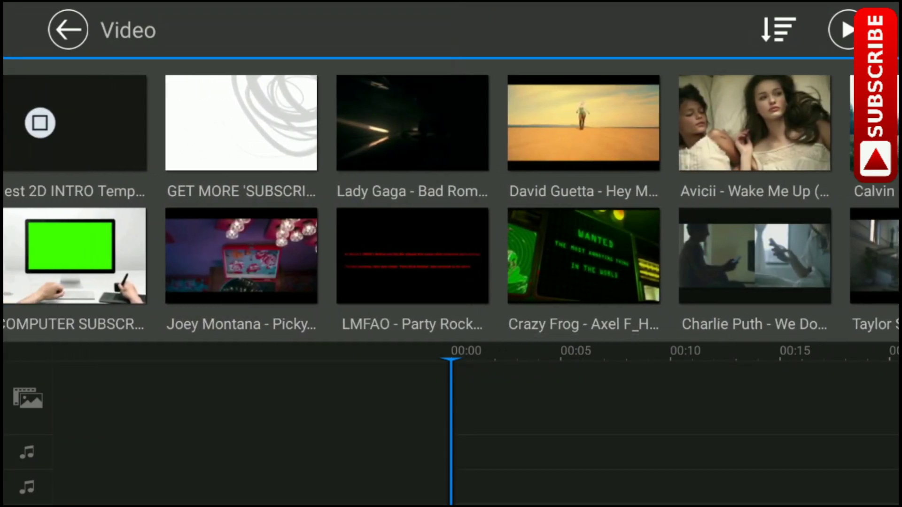
scroll(451, 207, "right", 9)
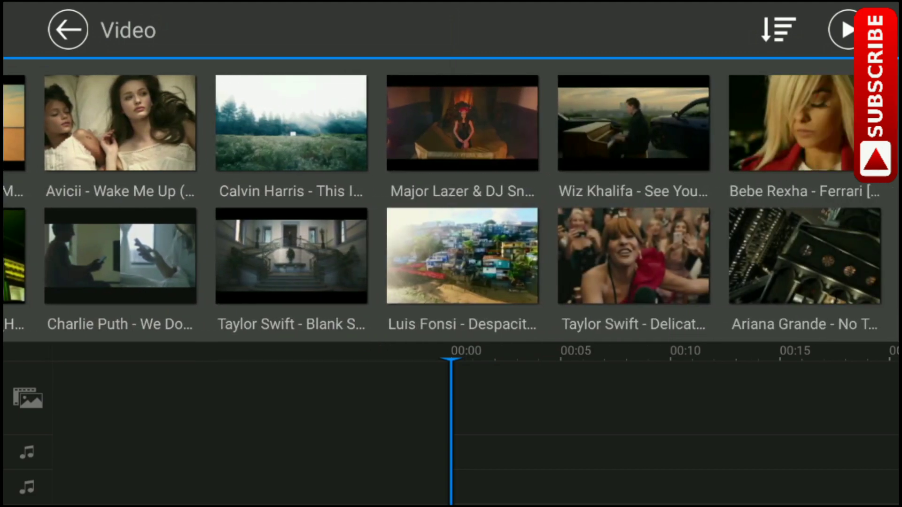
scroll(450, 207, "left", 15)
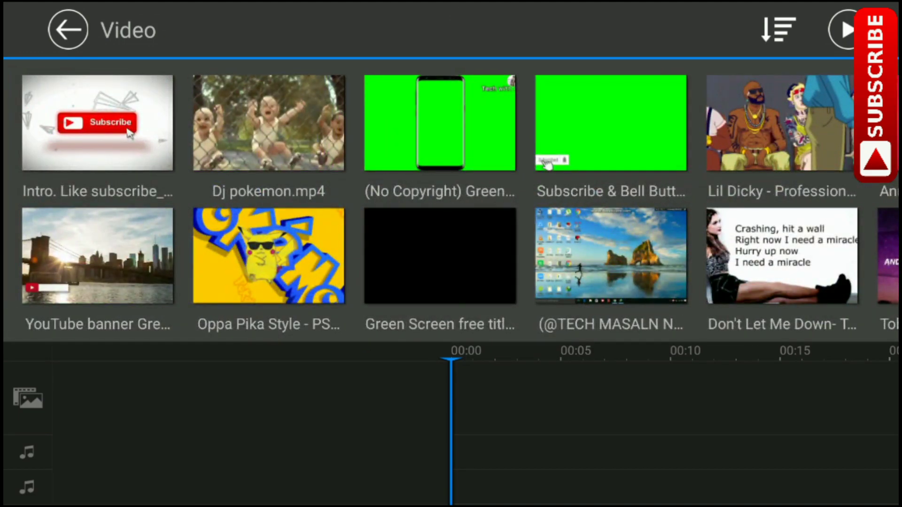
left_click(68, 30)
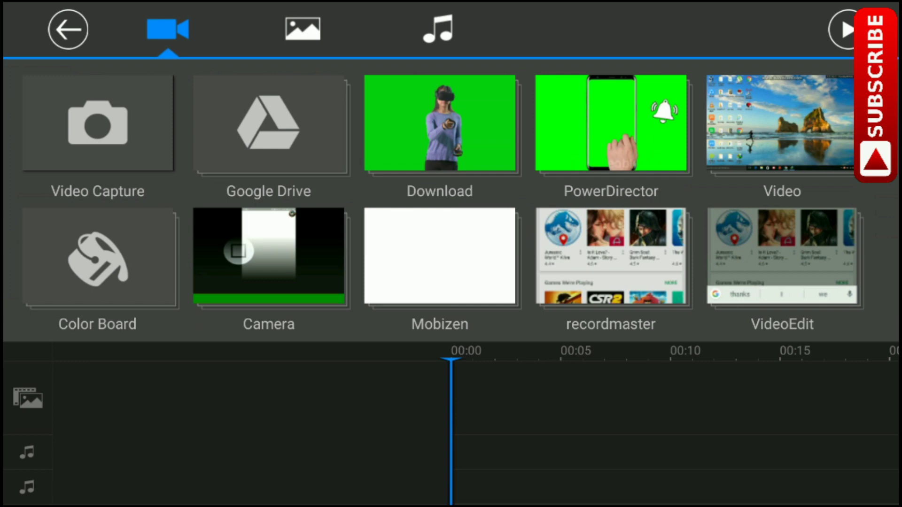
left_click(780, 123)
left_click(610, 256)
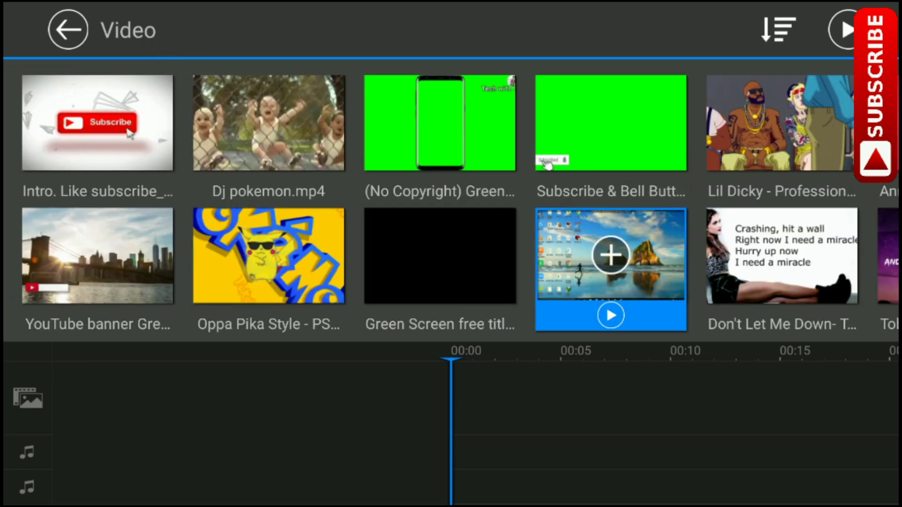
left_click(610, 255)
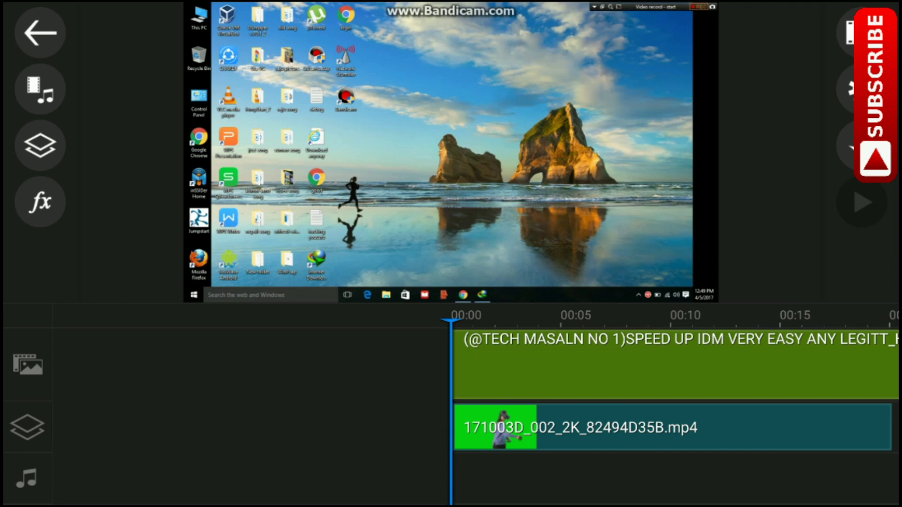
left_click(611, 371)
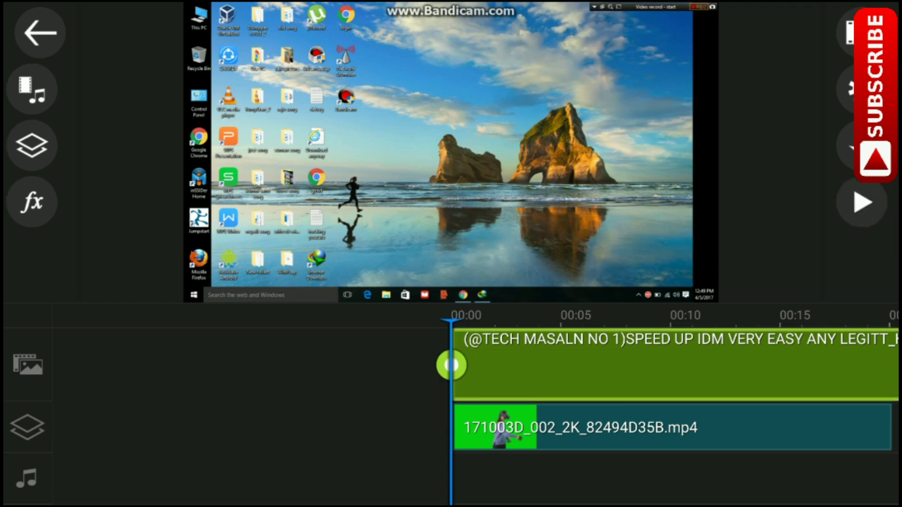
left_click(704, 427)
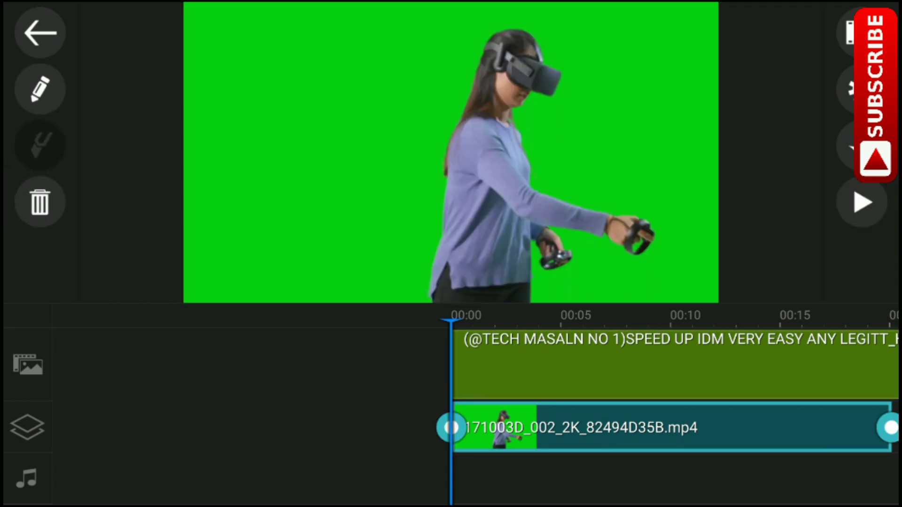
left_click(861, 203)
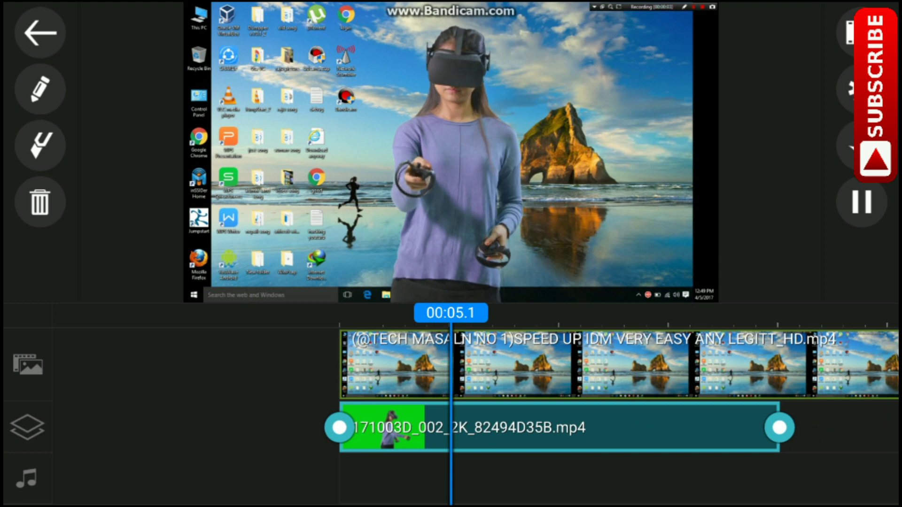
key("space")
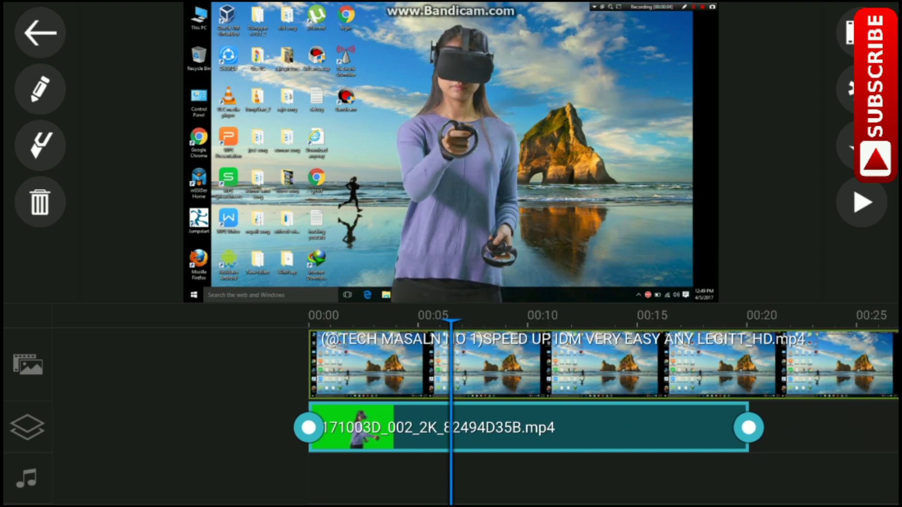
mouse_move(611, 366)
left_mouse_down()
mouse_move(479, 366)
mouse_move(527, 366)
left_mouse_up()
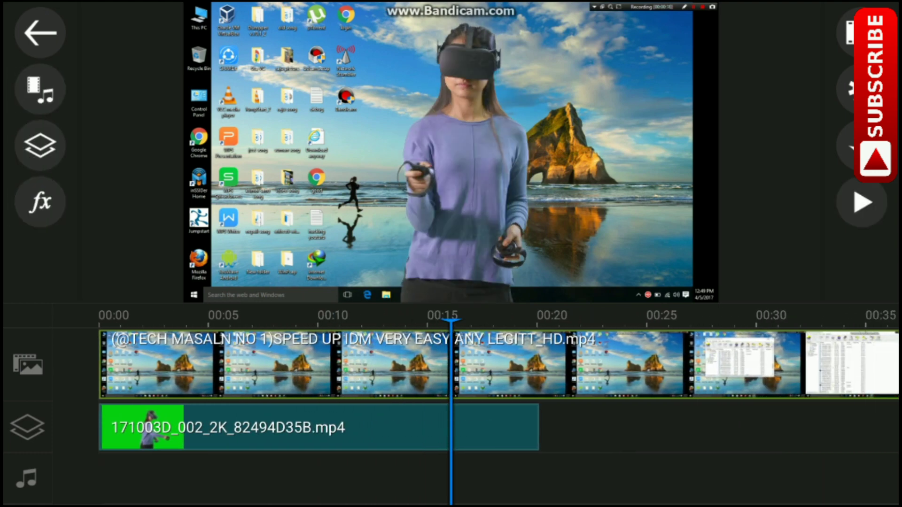
left_click_drag(587, 366, 526, 366)
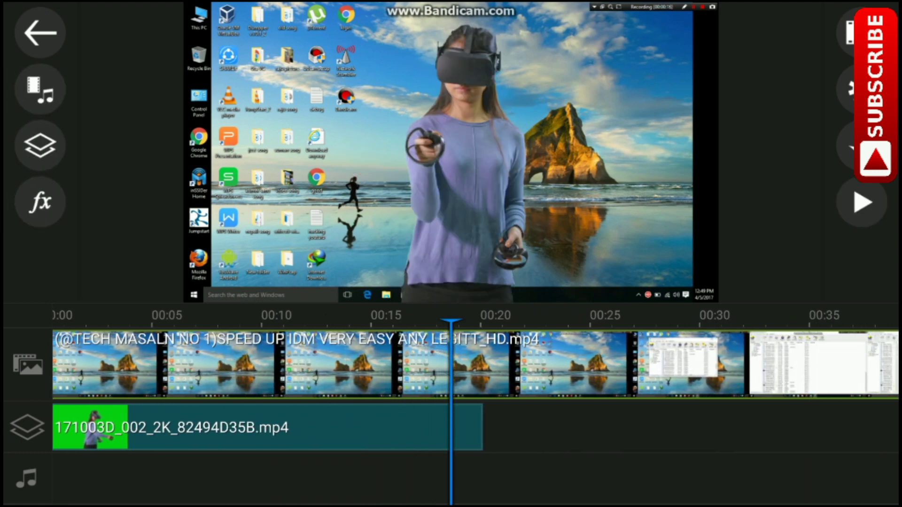